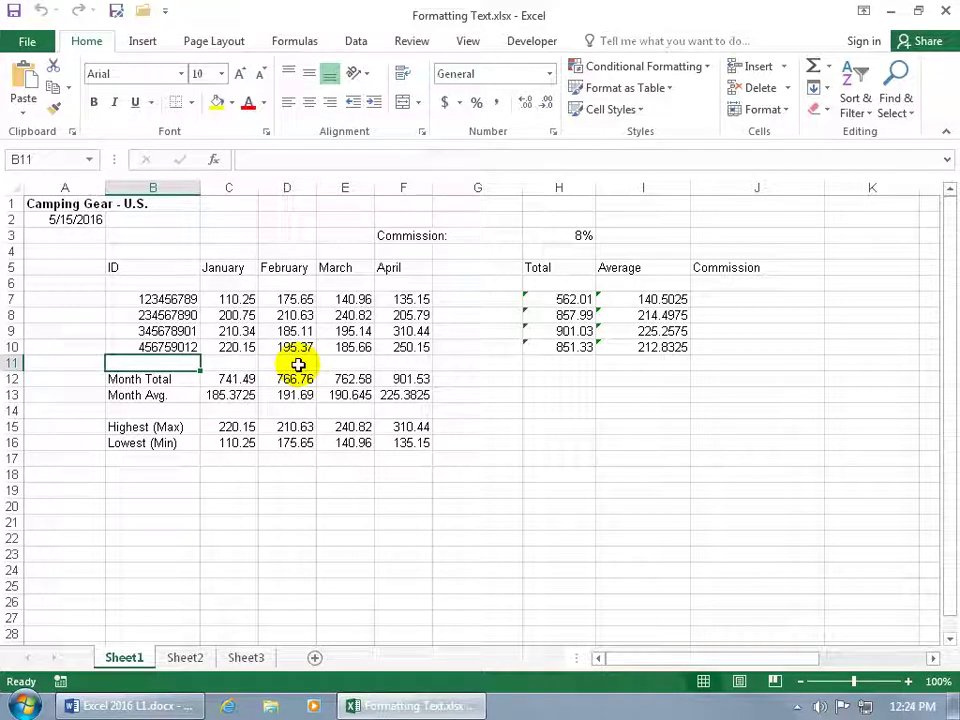
Make the month headings in C5:F5 and the labels in B12:B16 bold, and remove the bold again.
{"action": "left_click", "coordinate": [76, 205]}
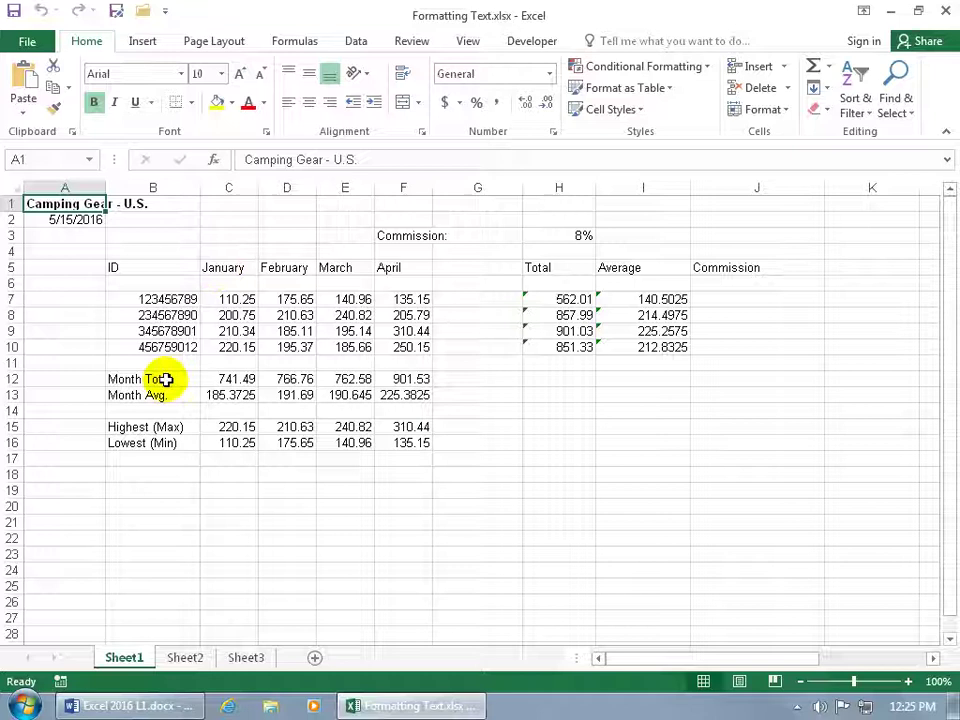
{"action": "left_click_drag", "start_coordinate": [245, 268], "coordinate": [383, 270]}
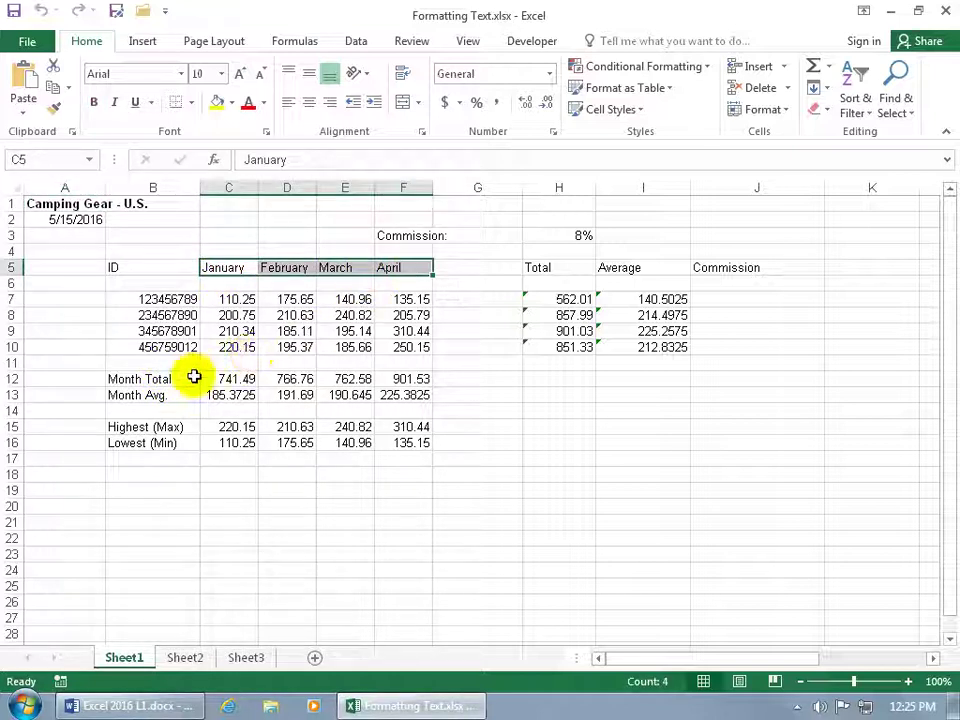
{"action": "left_click_drag", "start_coordinate": [160, 378], "coordinate": [160, 443]}
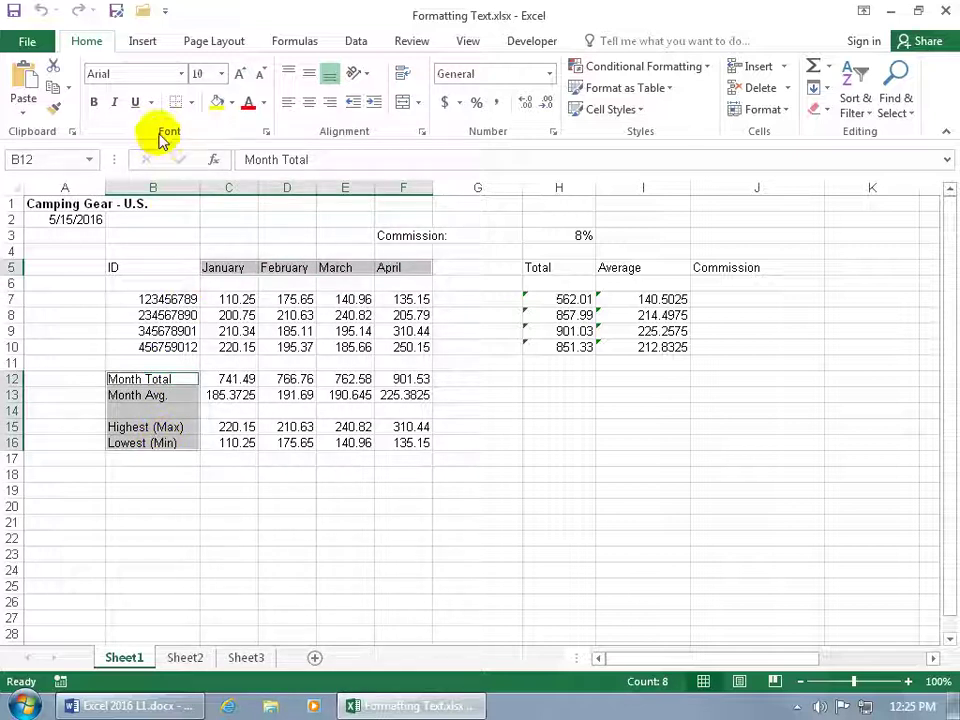
{"action": "left_click", "coordinate": [93, 104]}
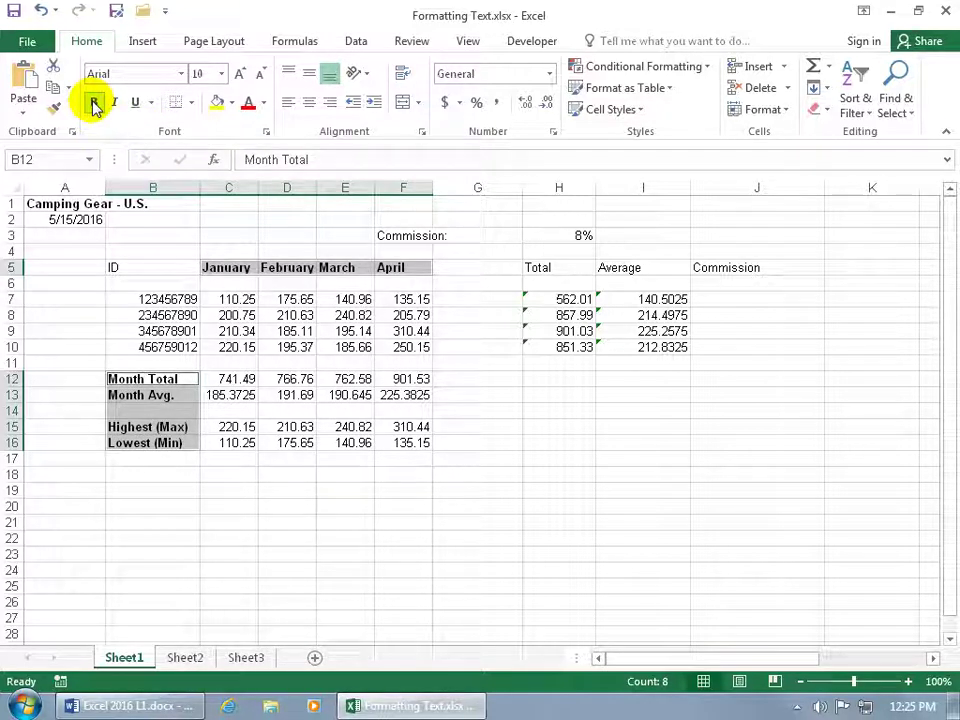
{"action": "right_click", "coordinate": [178, 400]}
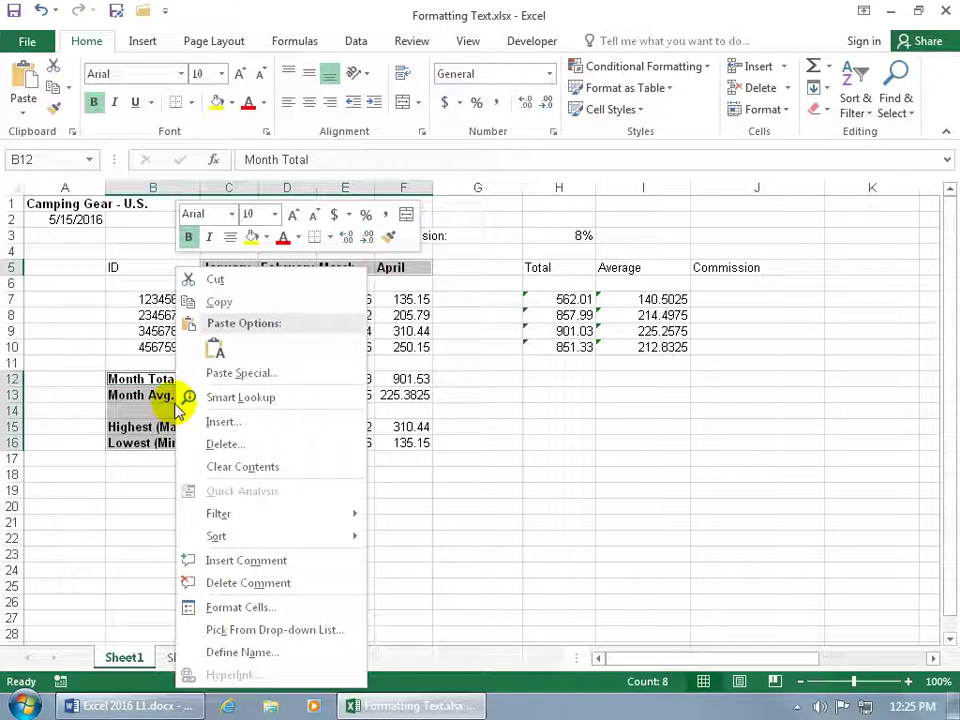
{"action": "left_click", "coordinate": [188, 238]}
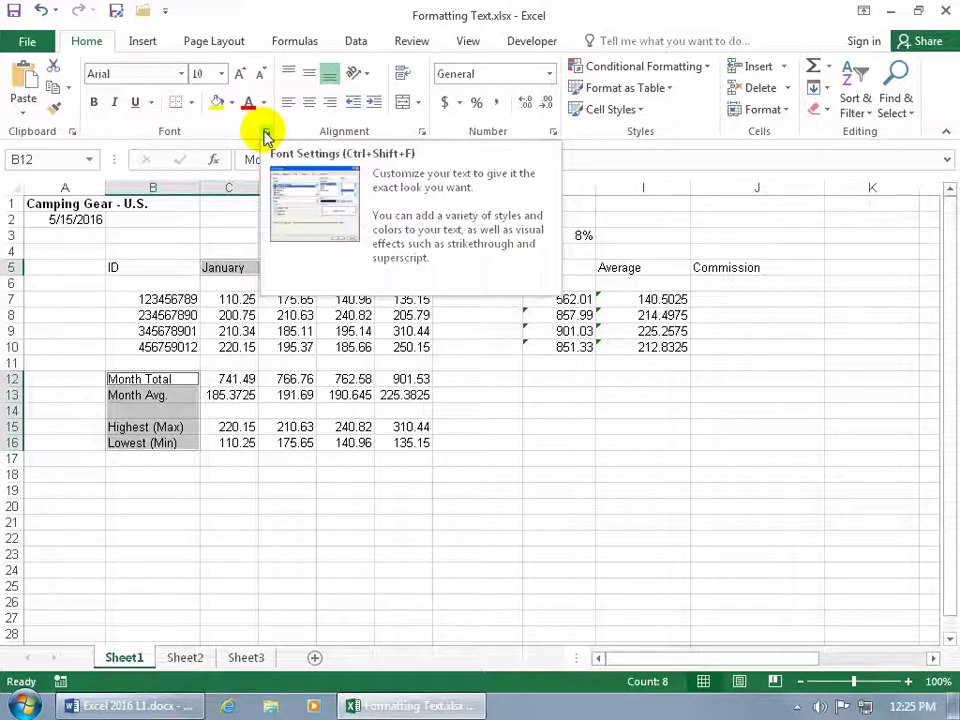
Format the selected month headings and row labels in bold at font size 12.
{"action": "left_click", "coordinate": [265, 133]}
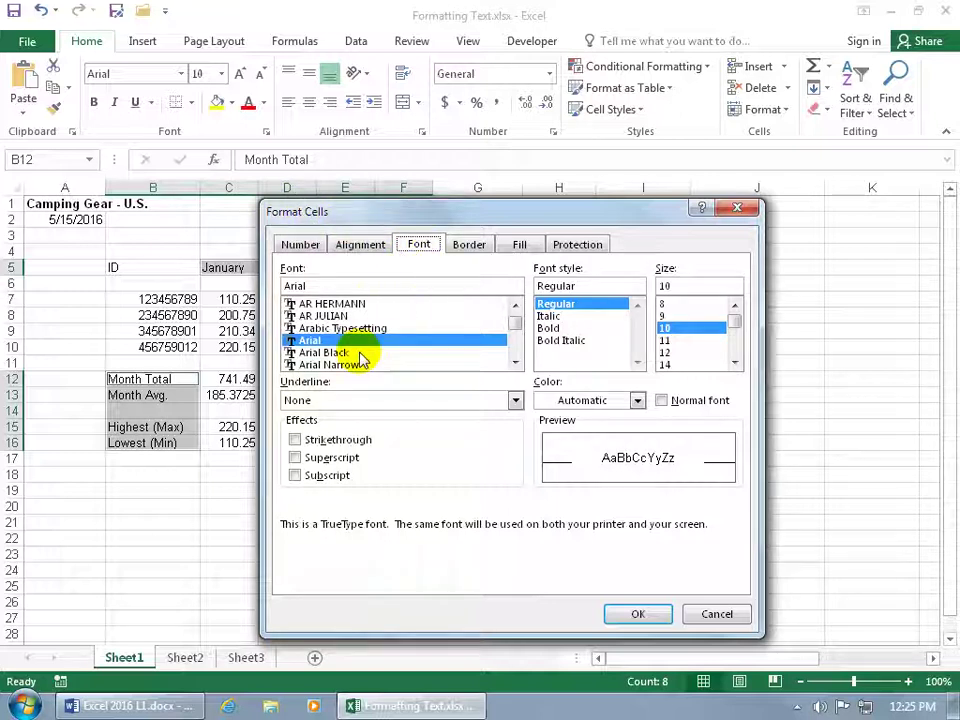
{"action": "left_click", "coordinate": [668, 351]}
{"action": "left_click", "coordinate": [562, 328]}
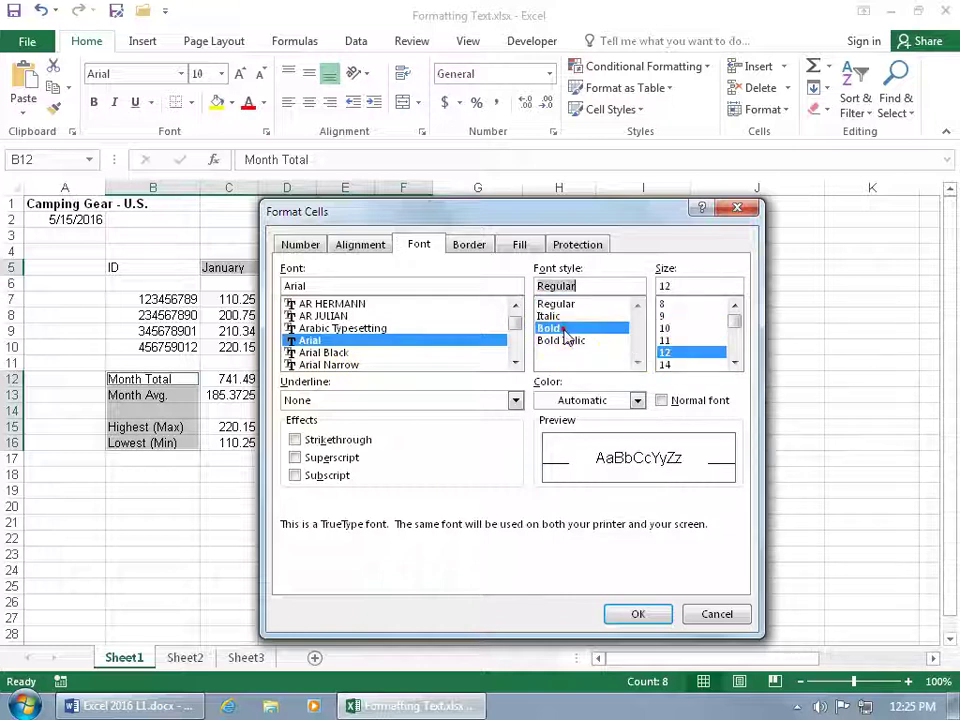
{"action": "left_click", "coordinate": [633, 612]}
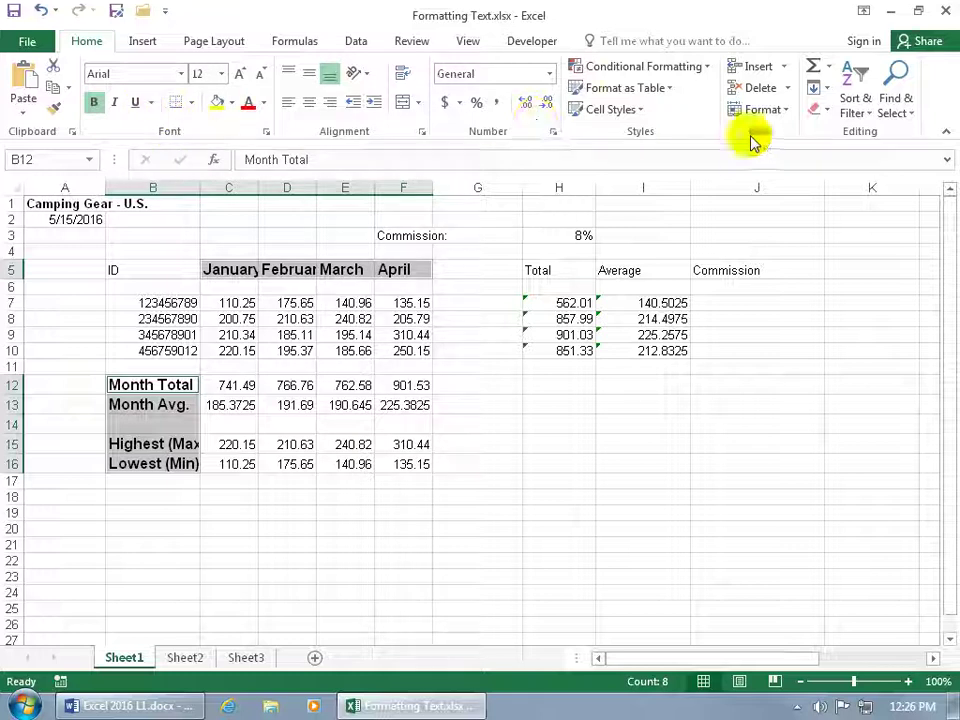
Clear only the formatting from the selected month headings and row labels, and deselect them.
{"action": "left_click", "coordinate": [824, 112]}
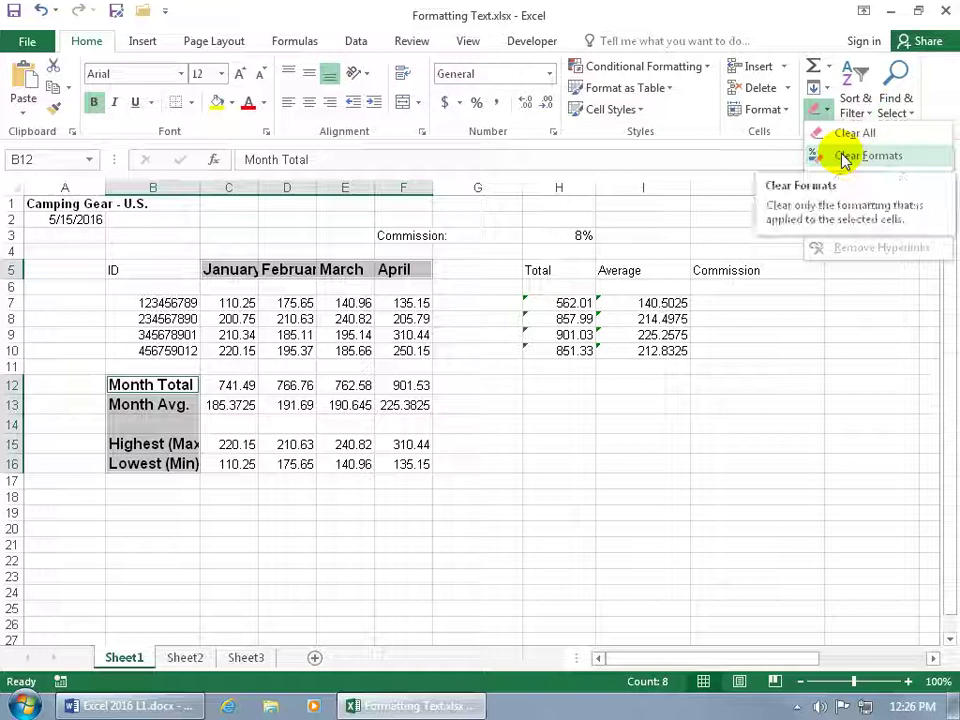
{"action": "left_click", "coordinate": [845, 158]}
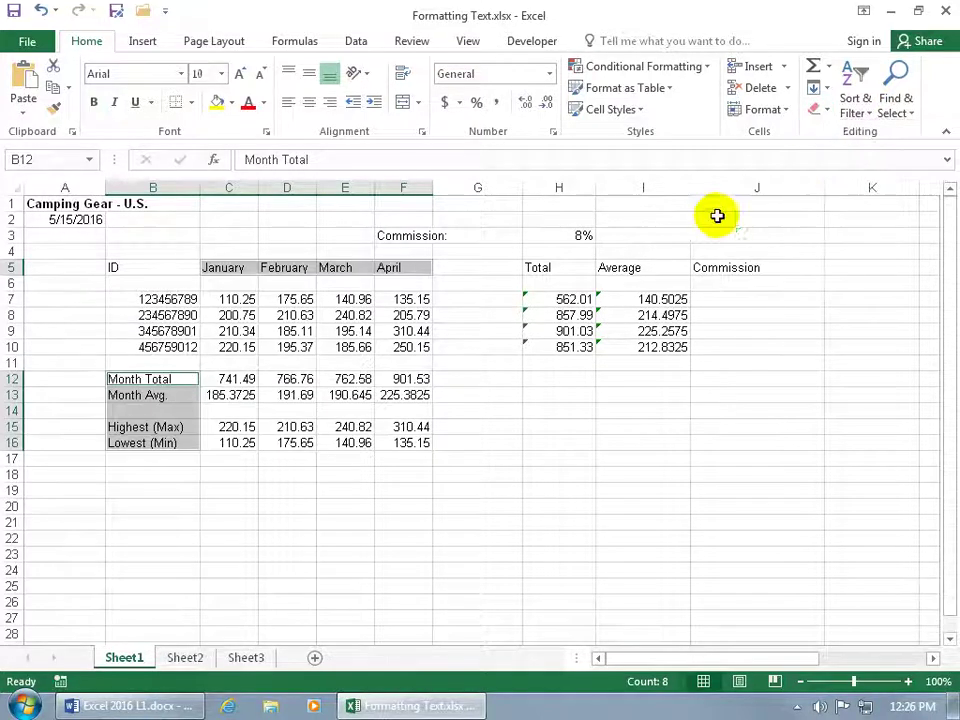
{"action": "left_click", "coordinate": [334, 334]}
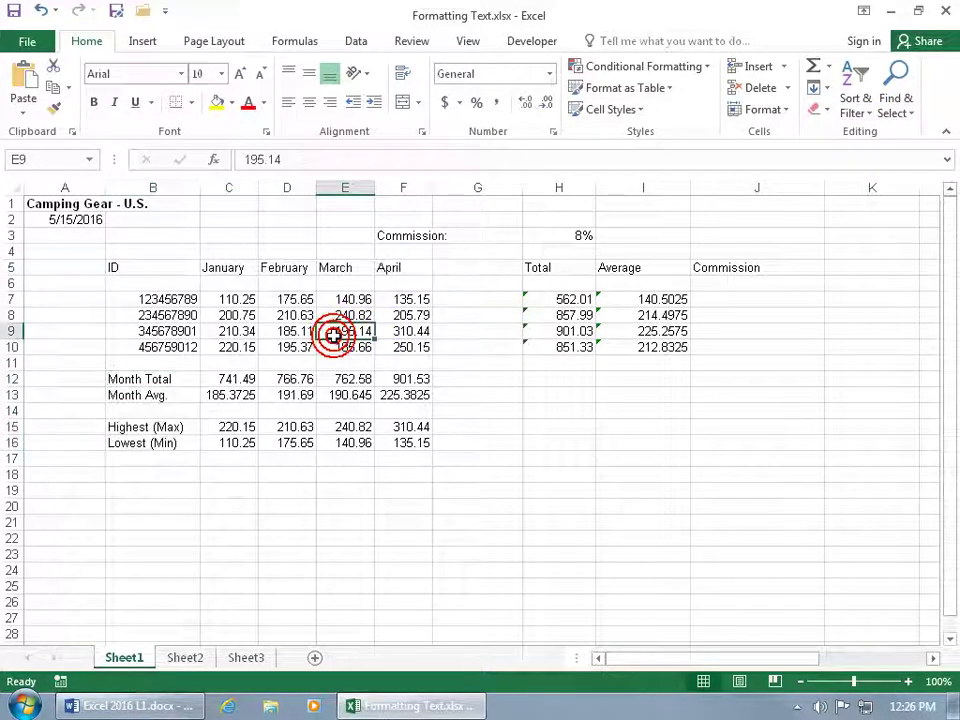
Select the entire worksheet, toggle bold off and on for all cells, and undo these bold changes.
{"action": "left_click", "coordinate": [14, 187]}
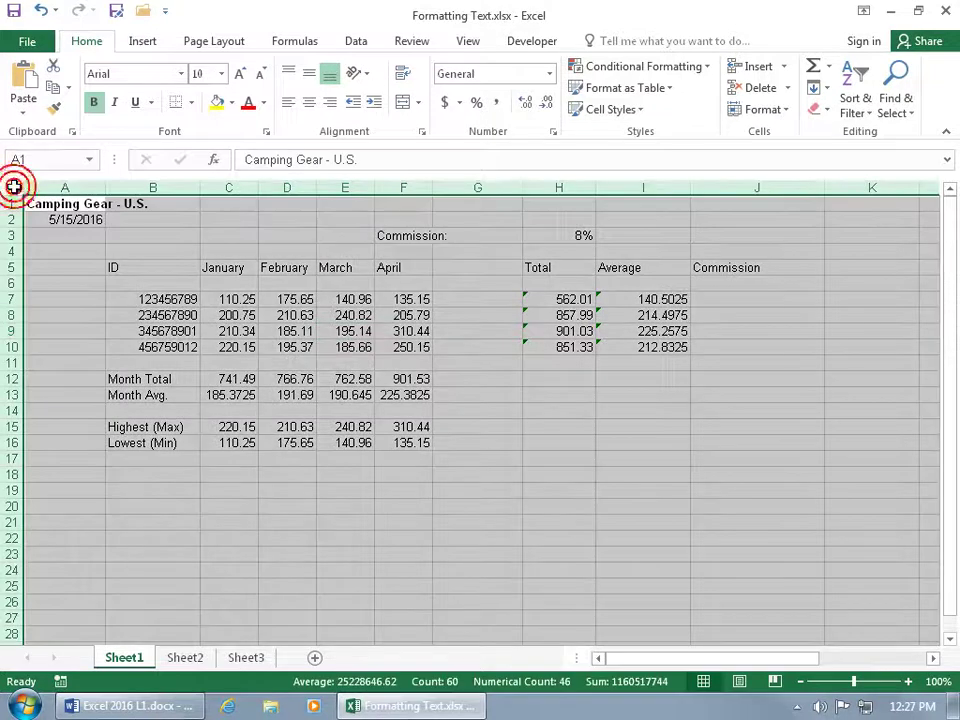
{"action": "left_click", "coordinate": [93, 102]}
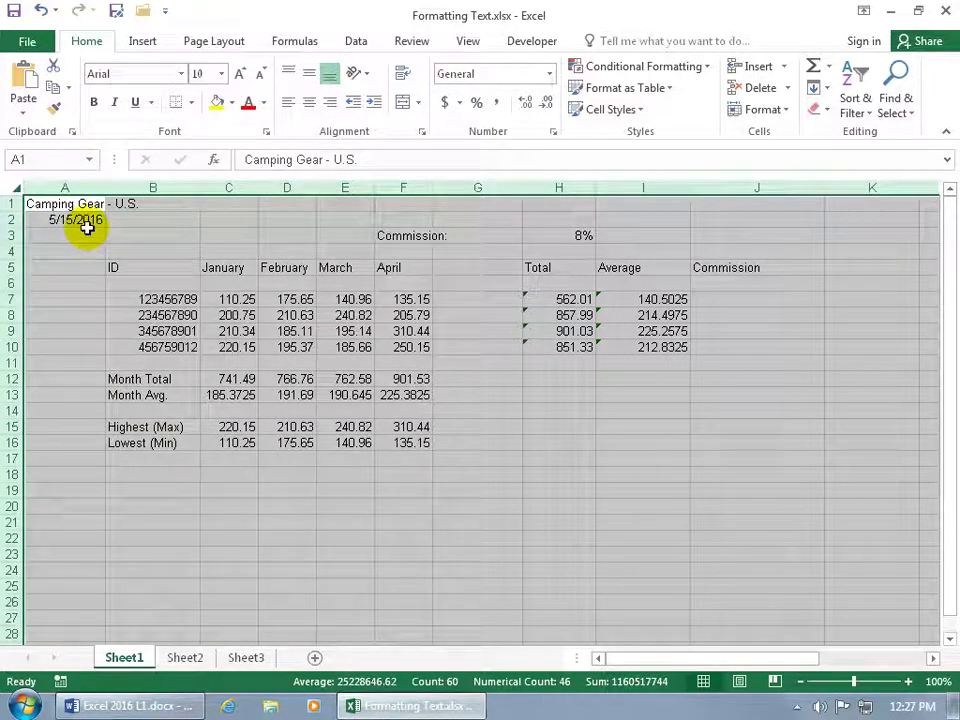
{"action": "left_click", "coordinate": [93, 103]}
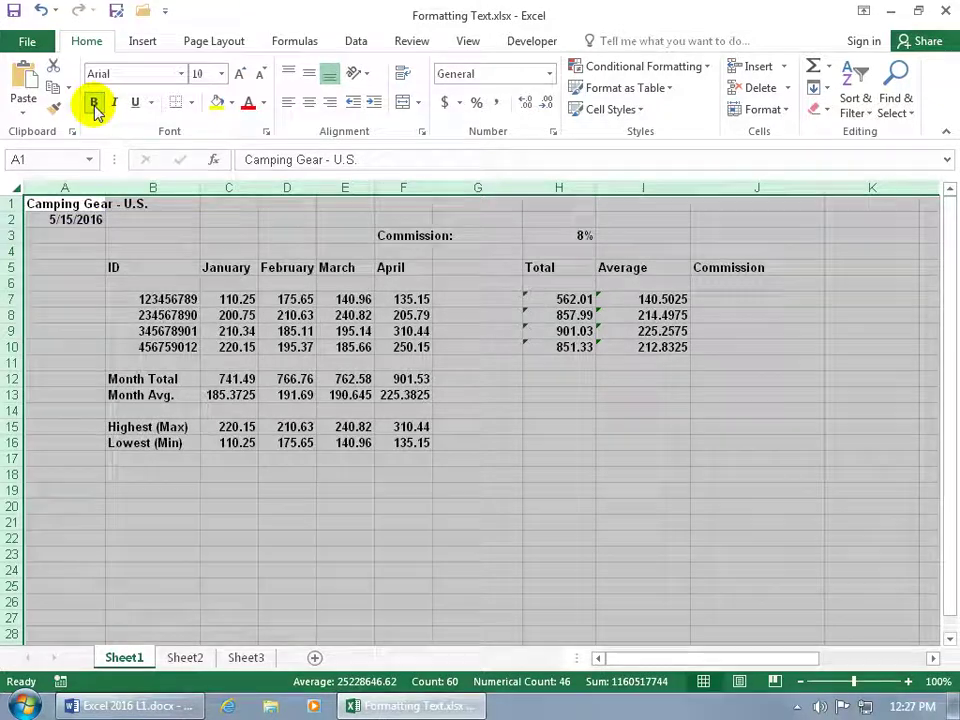
{"action": "left_click", "coordinate": [40, 11]}
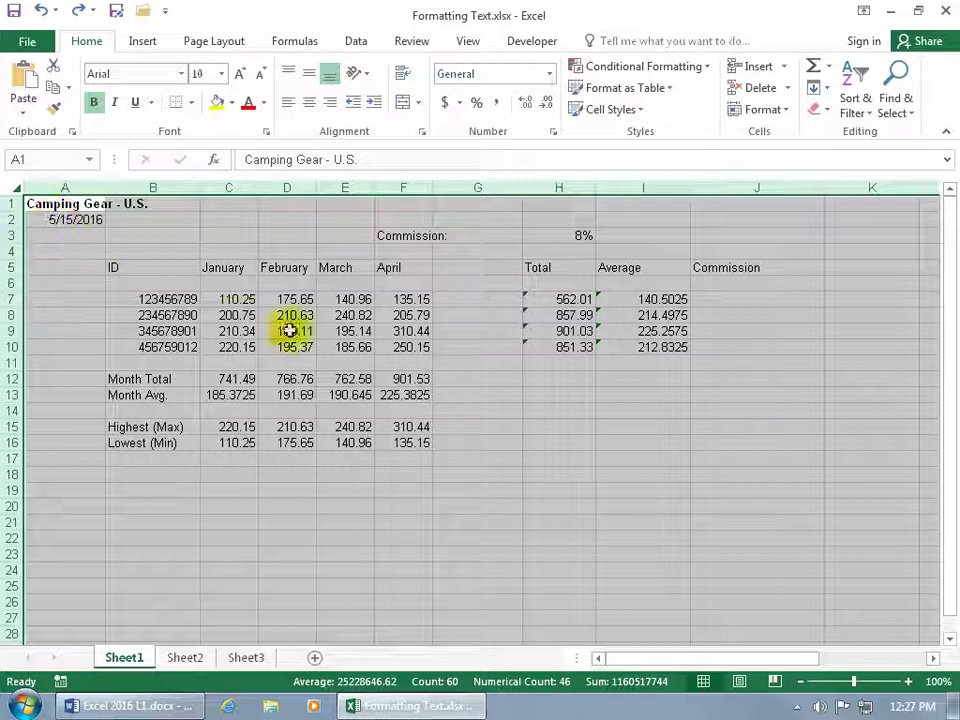
Select the whole worksheet starting from empty cell H16, and select the data block B7:F10 starting from D9.
{"action": "left_click", "coordinate": [567, 438]}
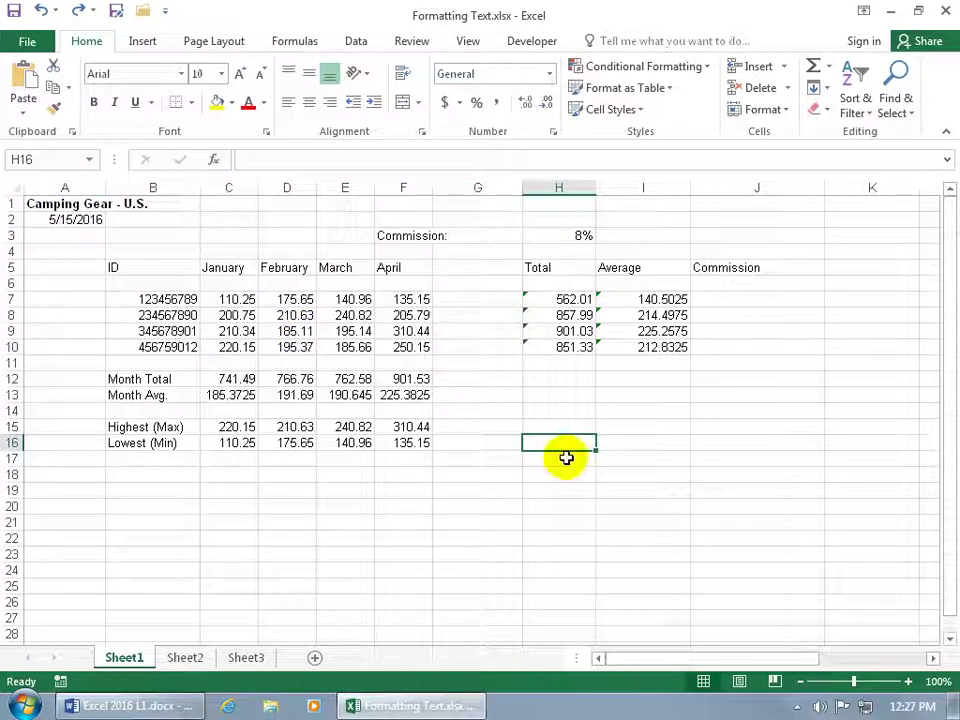
{"action": "key", "text": "ctrl+a"}
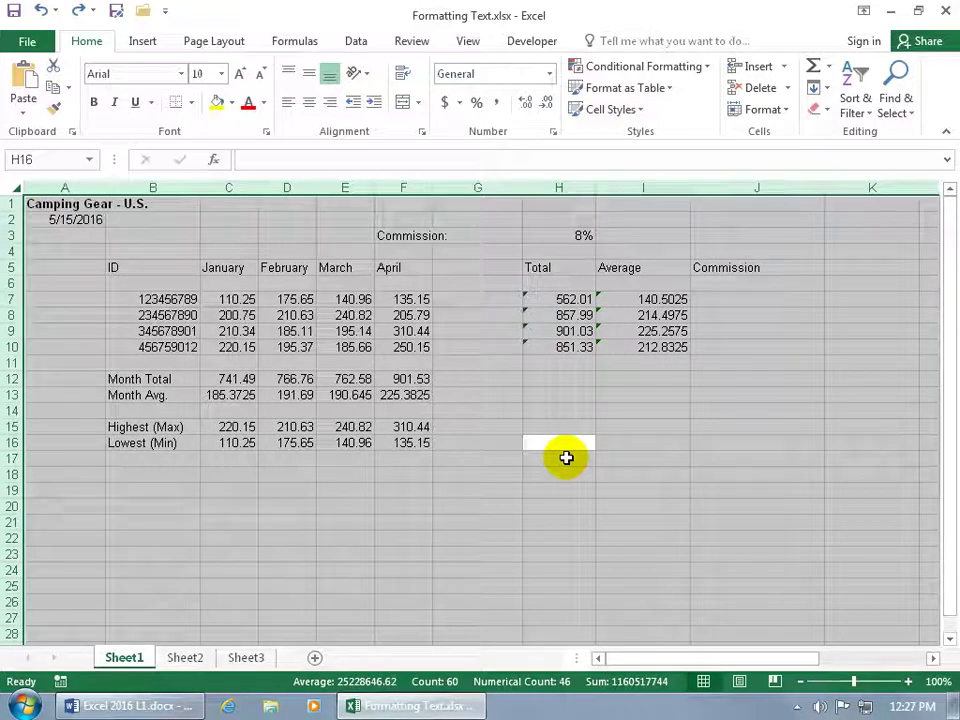
{"action": "left_click", "coordinate": [308, 330]}
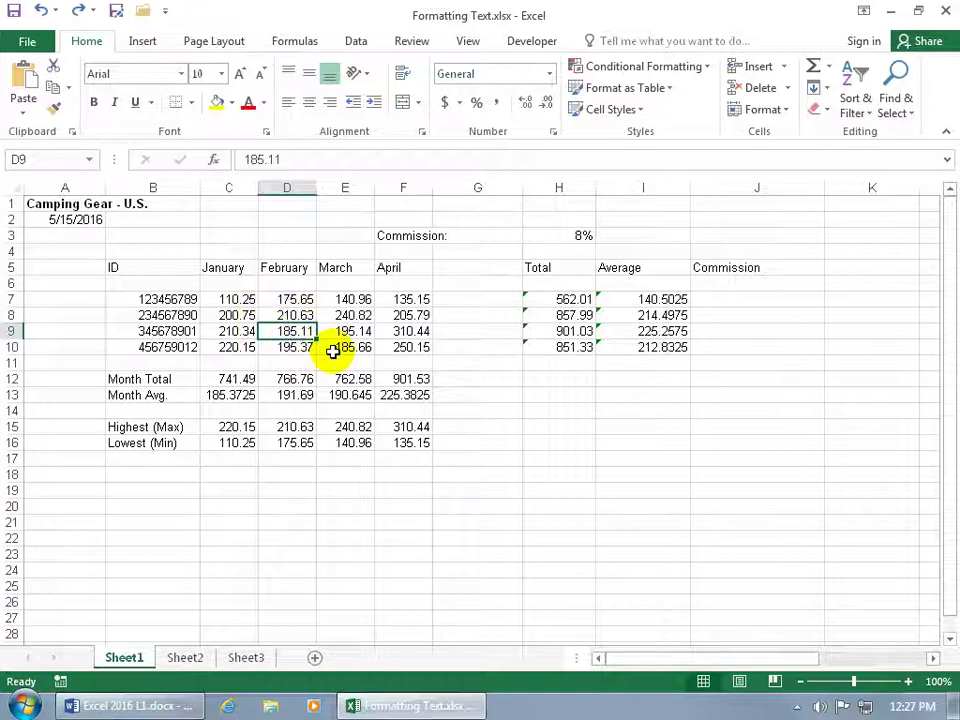
{"action": "key", "text": "ctrl+a"}
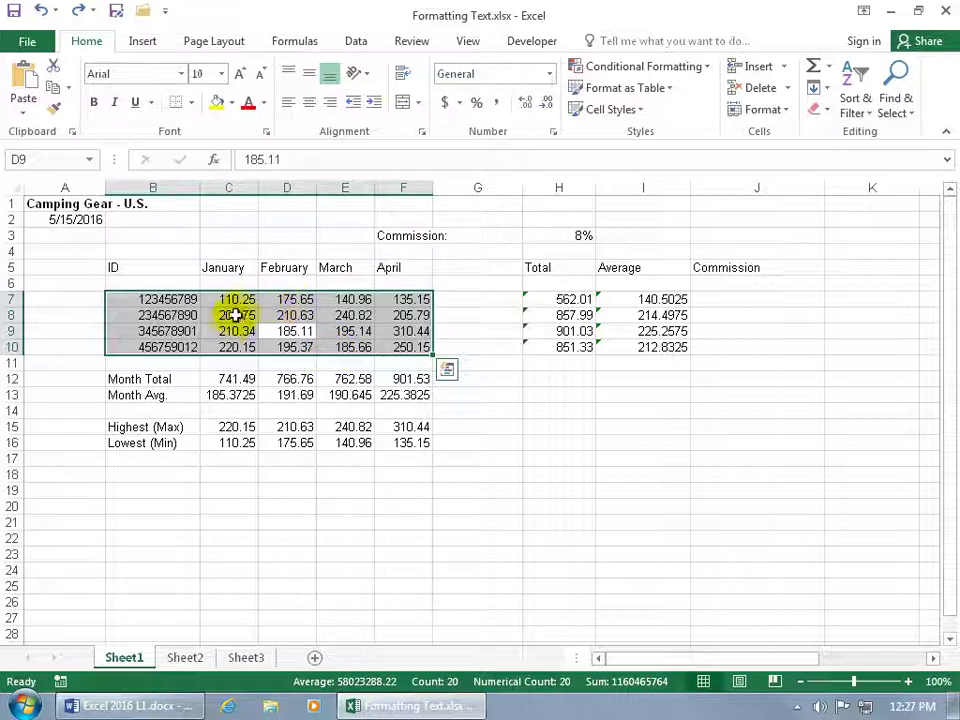
Select in turn the contiguous blocks B5:F5, B12:F13 and H7:I10, and deselect them.
{"action": "left_click", "coordinate": [286, 267]}
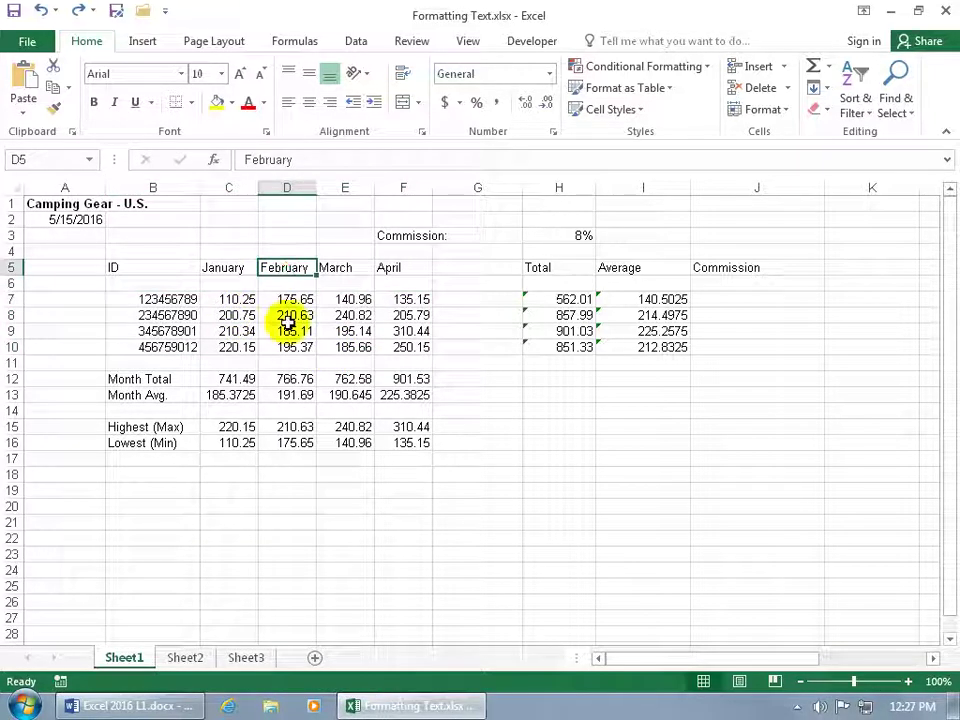
{"action": "key", "text": "ctrl+a"}
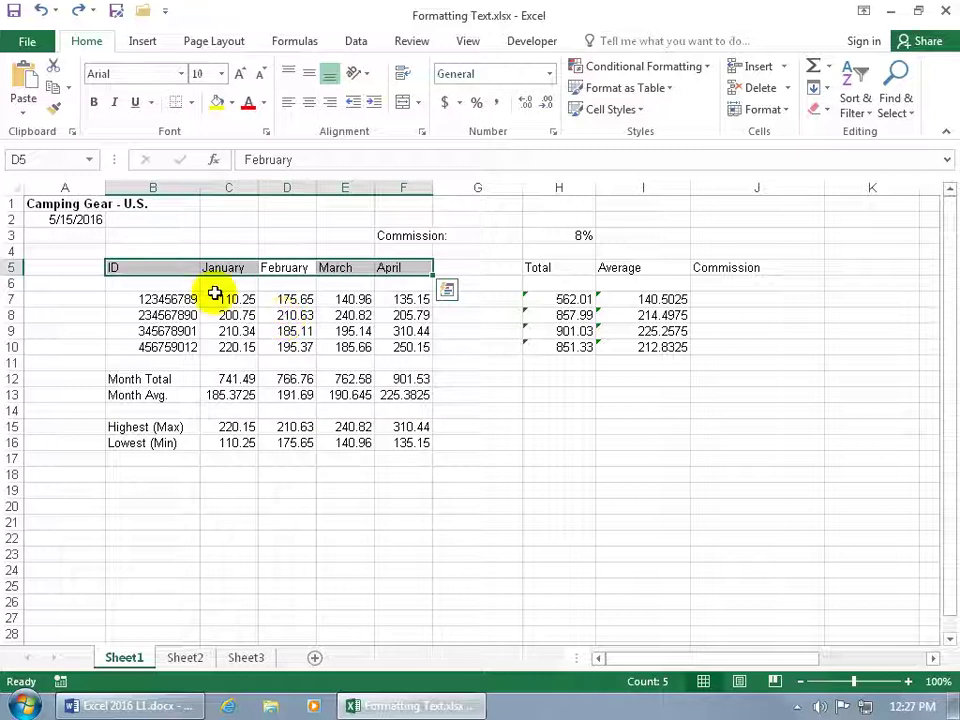
{"action": "left_click", "coordinate": [237, 380]}
{"action": "key", "text": "ctrl+a"}
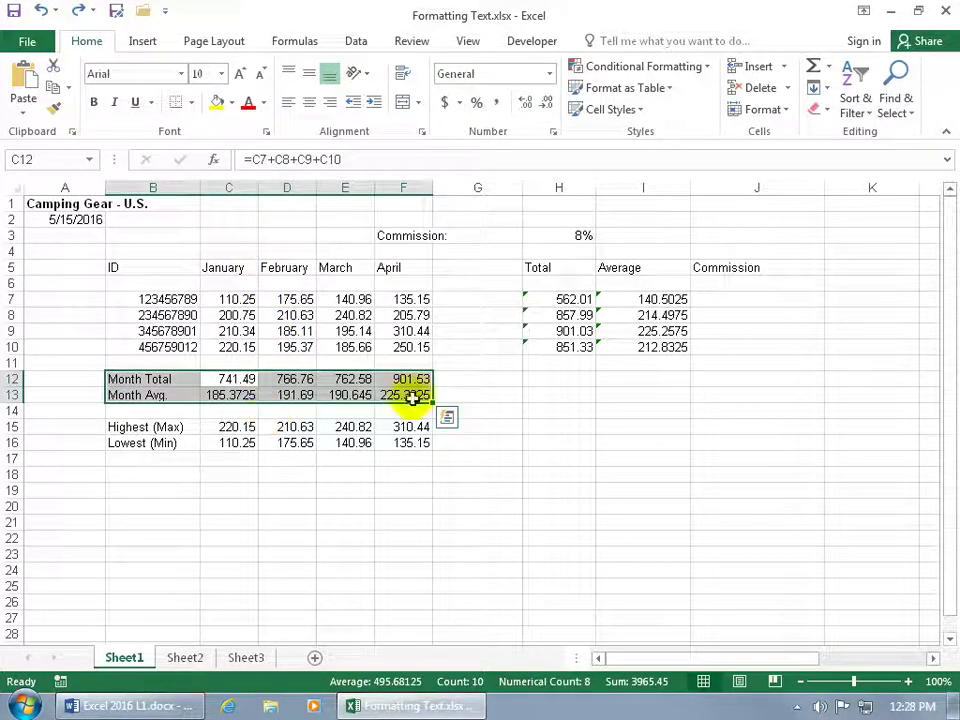
{"action": "left_click", "coordinate": [563, 316]}
{"action": "key", "text": "ctrl+a"}
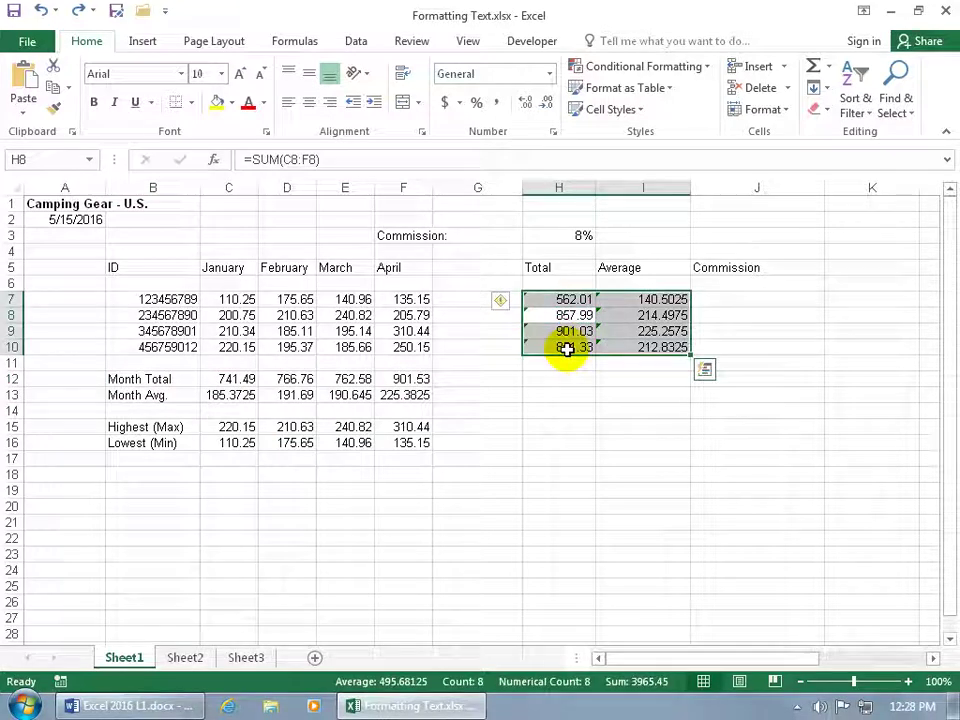
{"action": "left_click", "coordinate": [491, 362]}
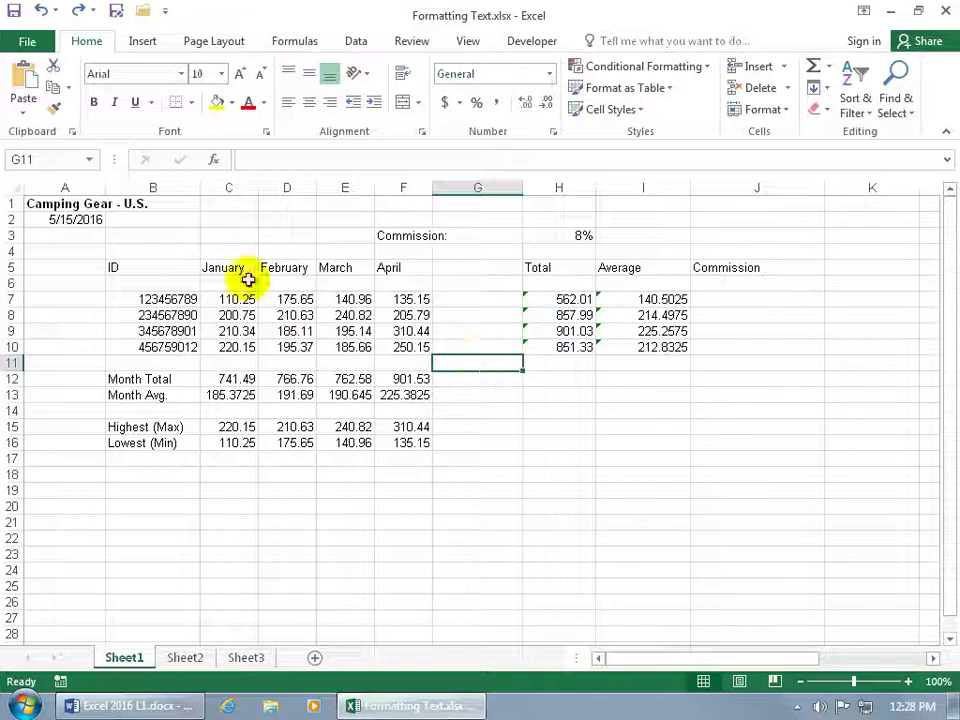
View the Format Cells font settings for the month headings in C5:F5 without changing them.
{"action": "left_click_drag", "start_coordinate": [231, 268], "coordinate": [386, 267]}
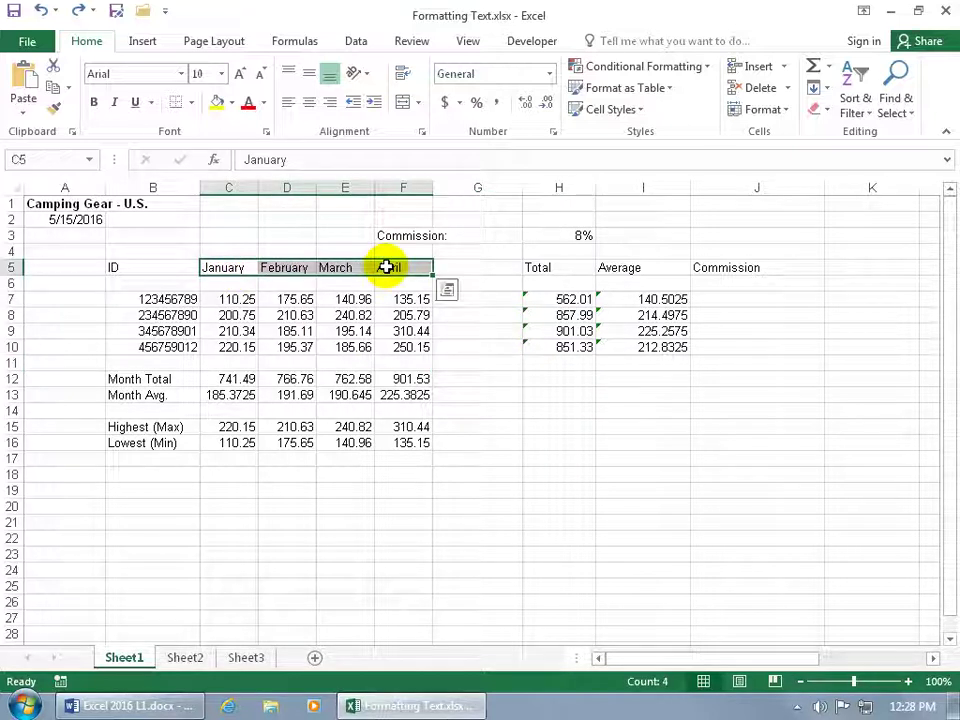
{"action": "right_click", "coordinate": [387, 267]}
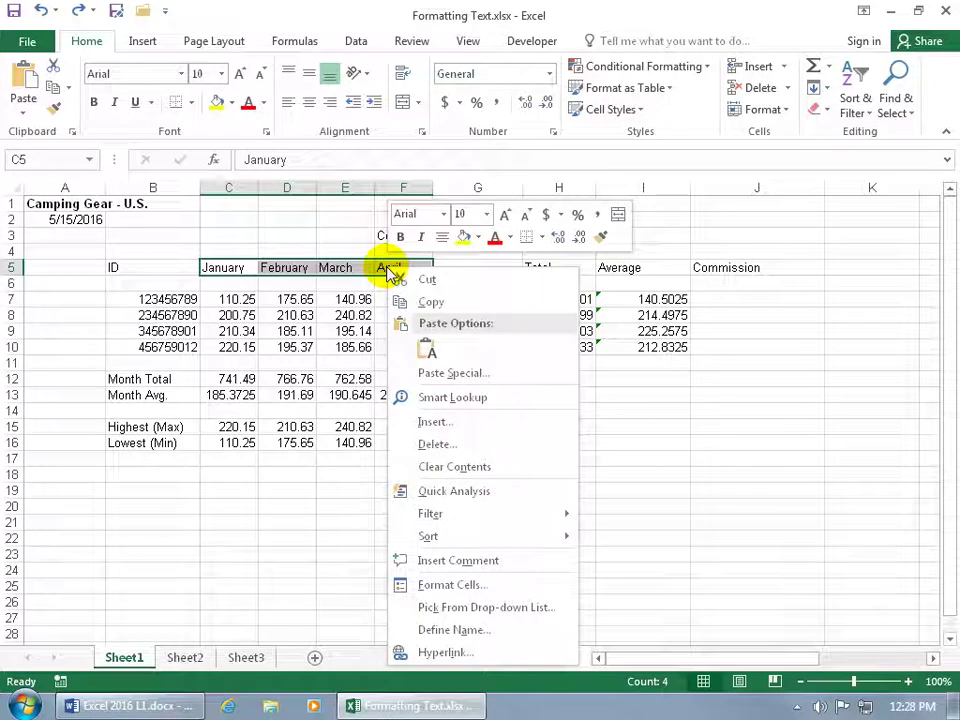
{"action": "left_click", "coordinate": [445, 585]}
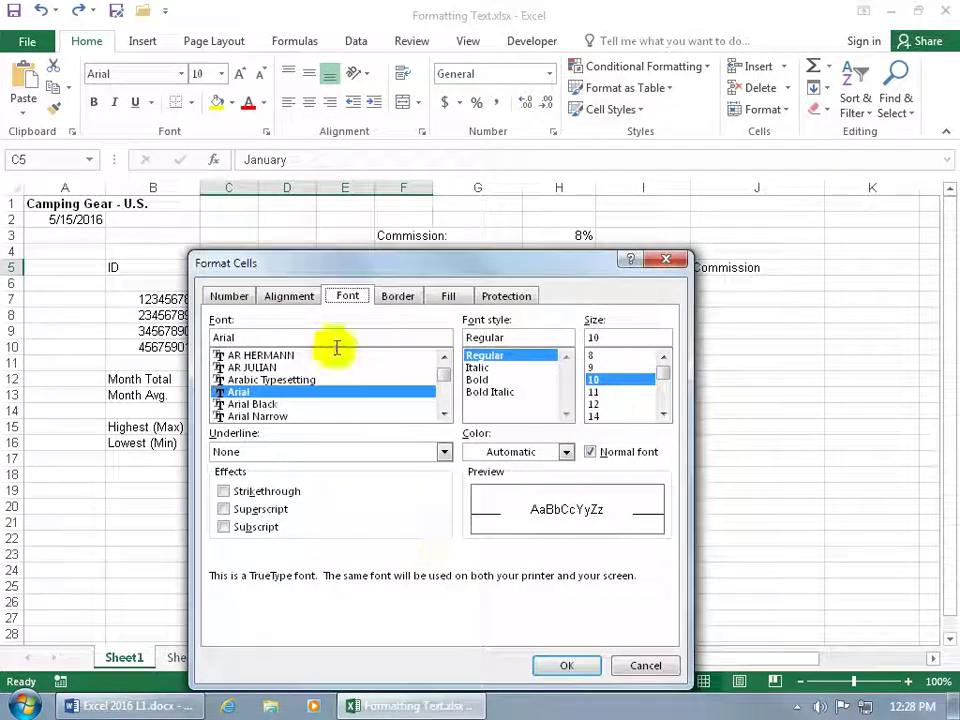
{"action": "left_click", "coordinate": [665, 260]}
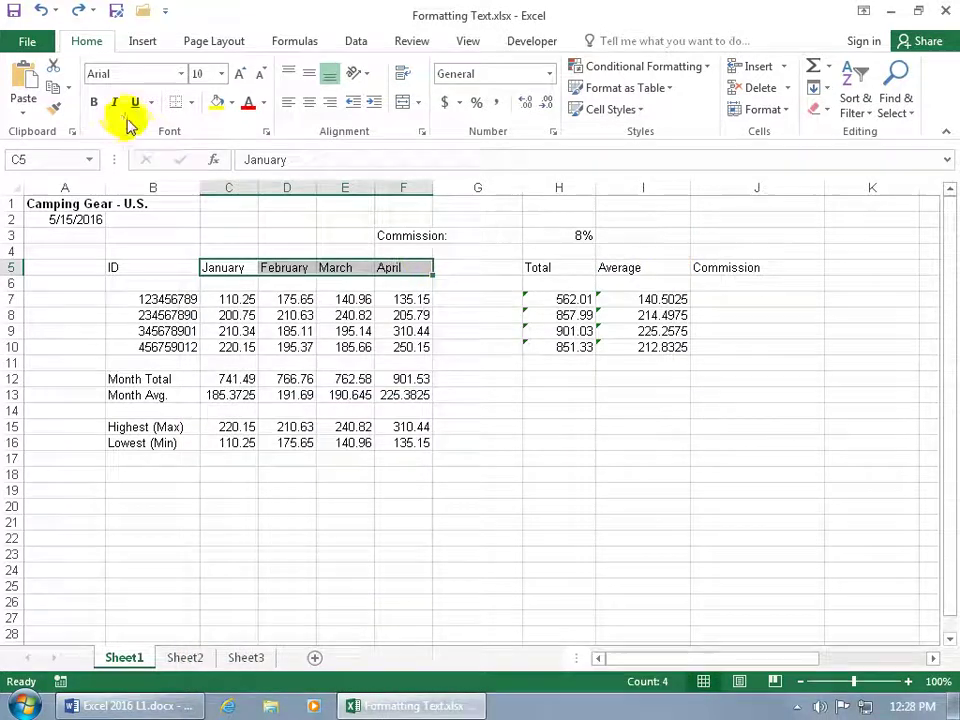
Set the text orientation of the month headings in C5:F5 to 45 degrees.
{"action": "left_click", "coordinate": [789, 110]}
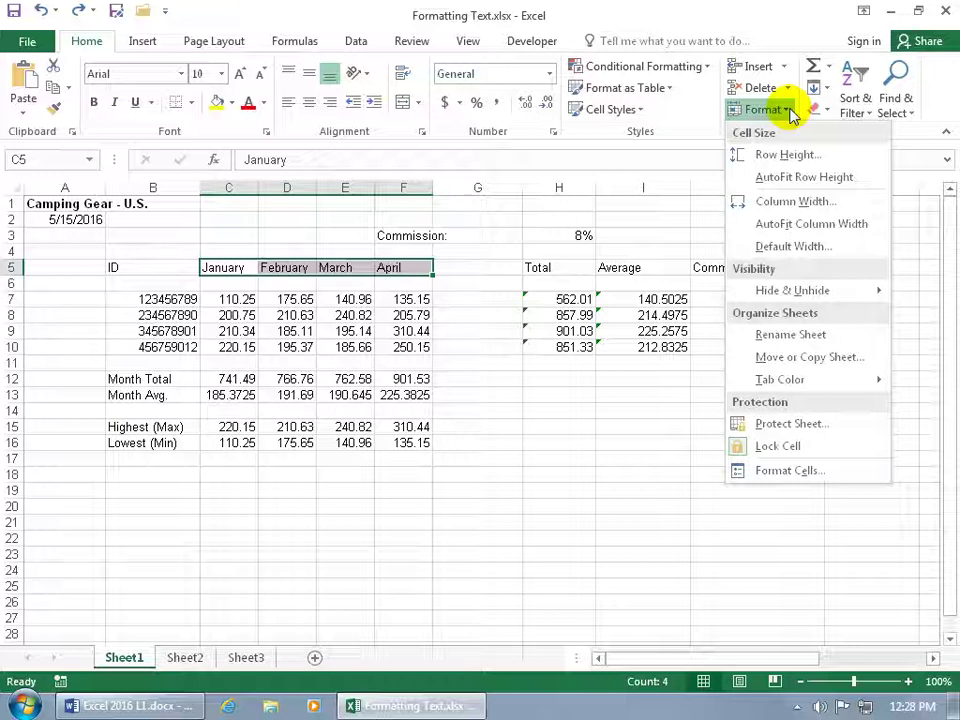
{"action": "left_click", "coordinate": [806, 472]}
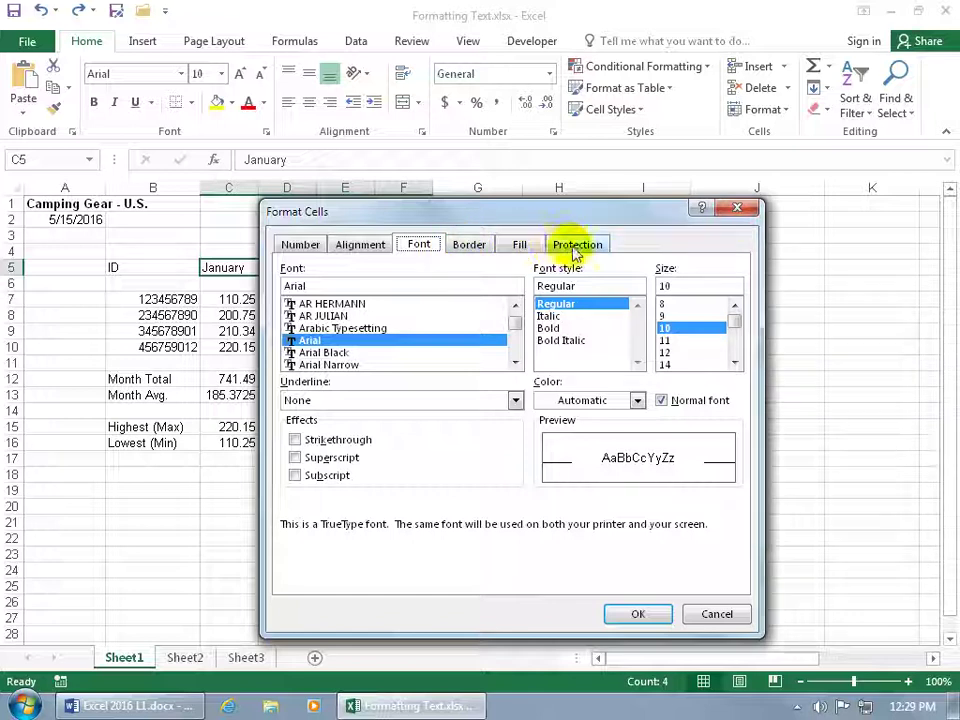
{"action": "left_click", "coordinate": [376, 250]}
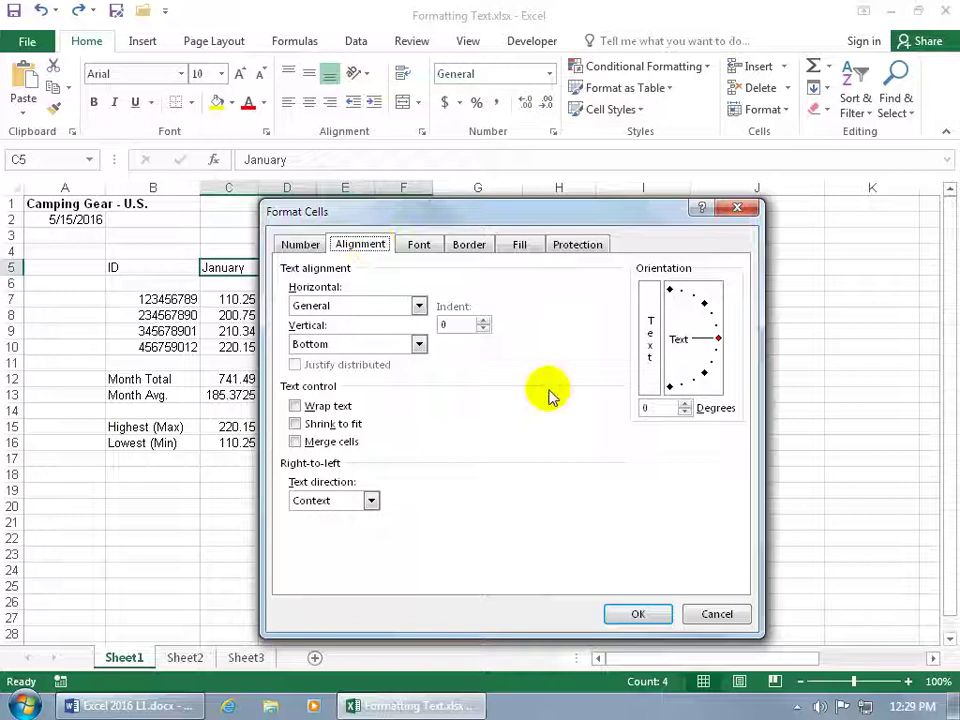
{"action": "left_click", "coordinate": [718, 340]}
{"action": "left_click_drag", "start_coordinate": [718, 340], "coordinate": [697, 305]}
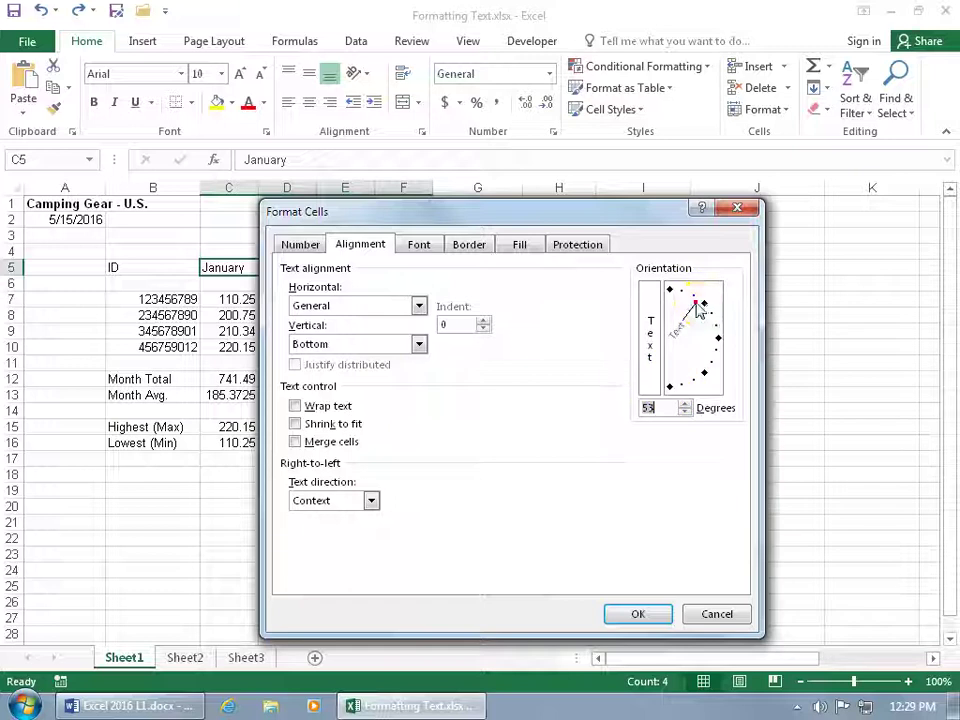
{"action": "left_click", "coordinate": [701, 305]}
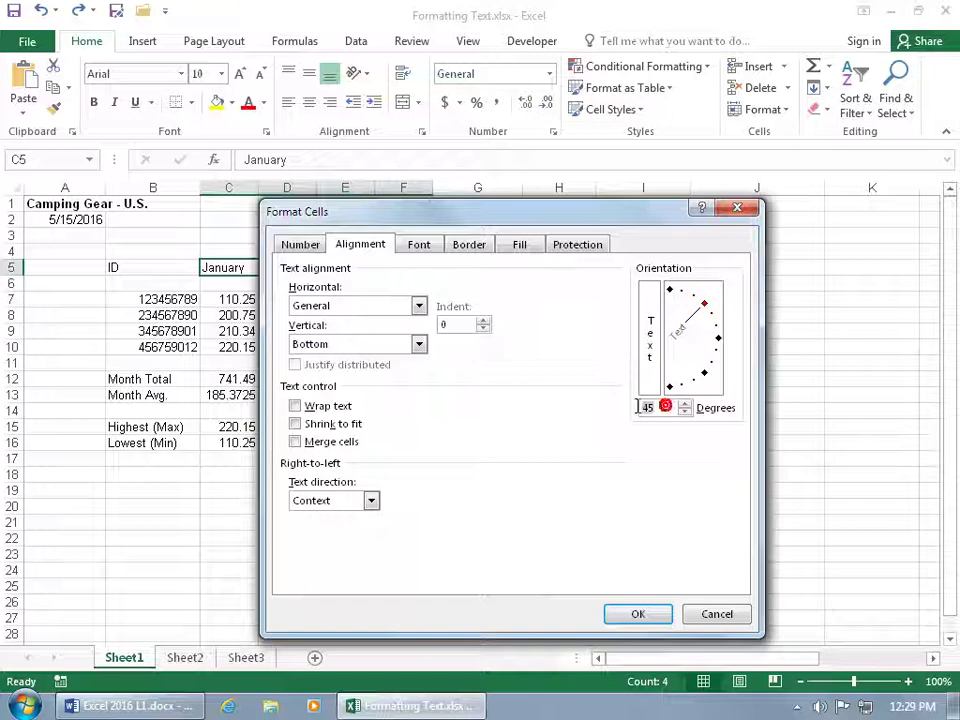
{"action": "left_click", "coordinate": [640, 616]}
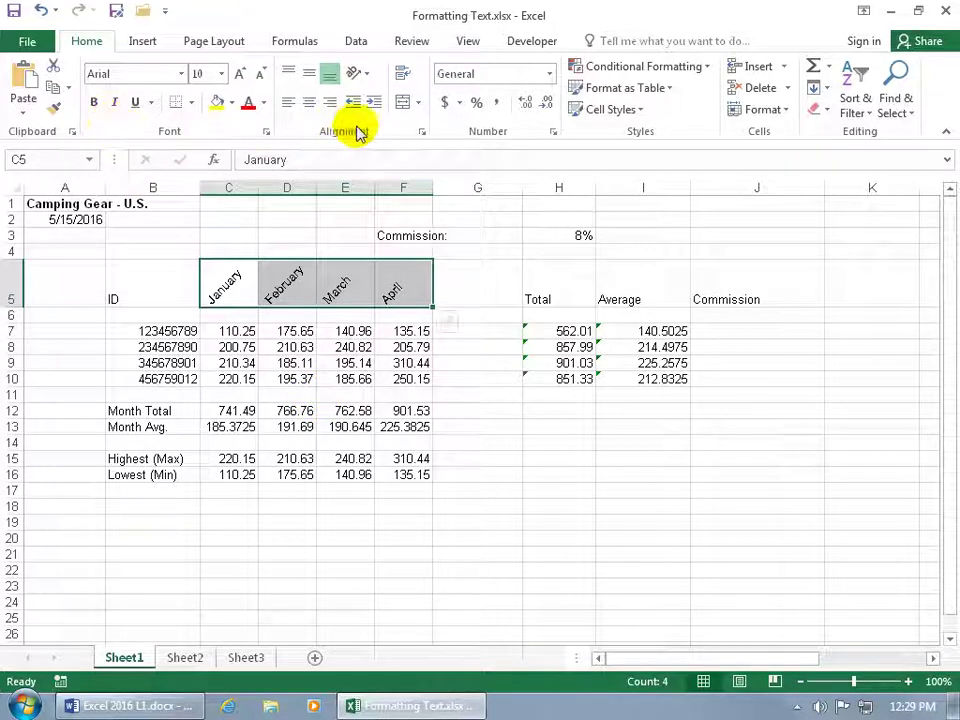
Apply the Rotate Text Up orientation to the month headings in C5:F5.
{"action": "left_click", "coordinate": [368, 75]}
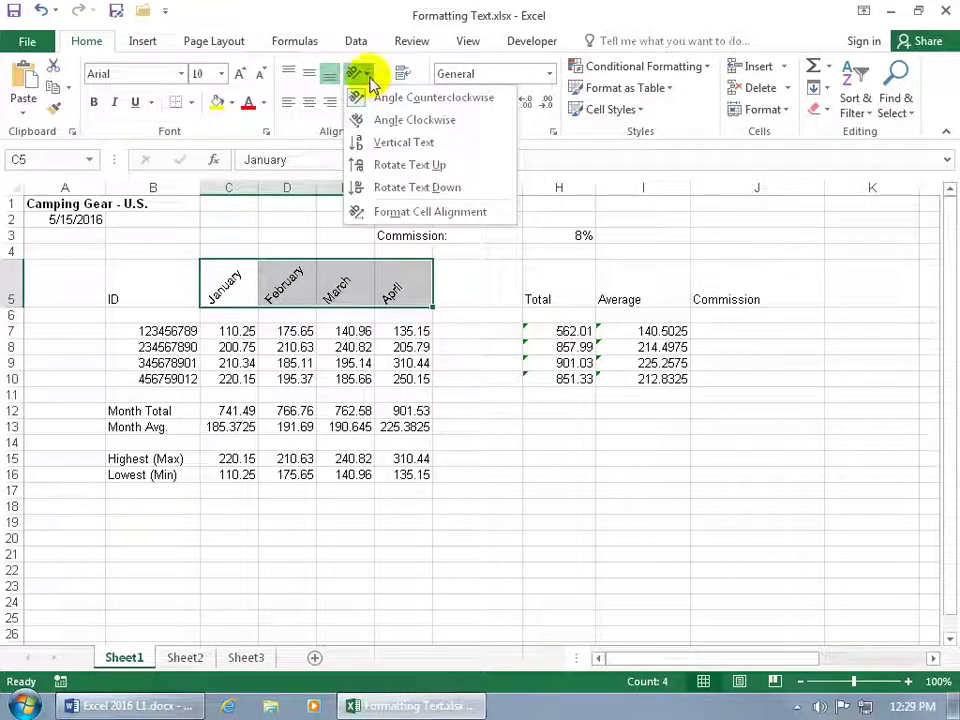
{"action": "left_click", "coordinate": [399, 163]}
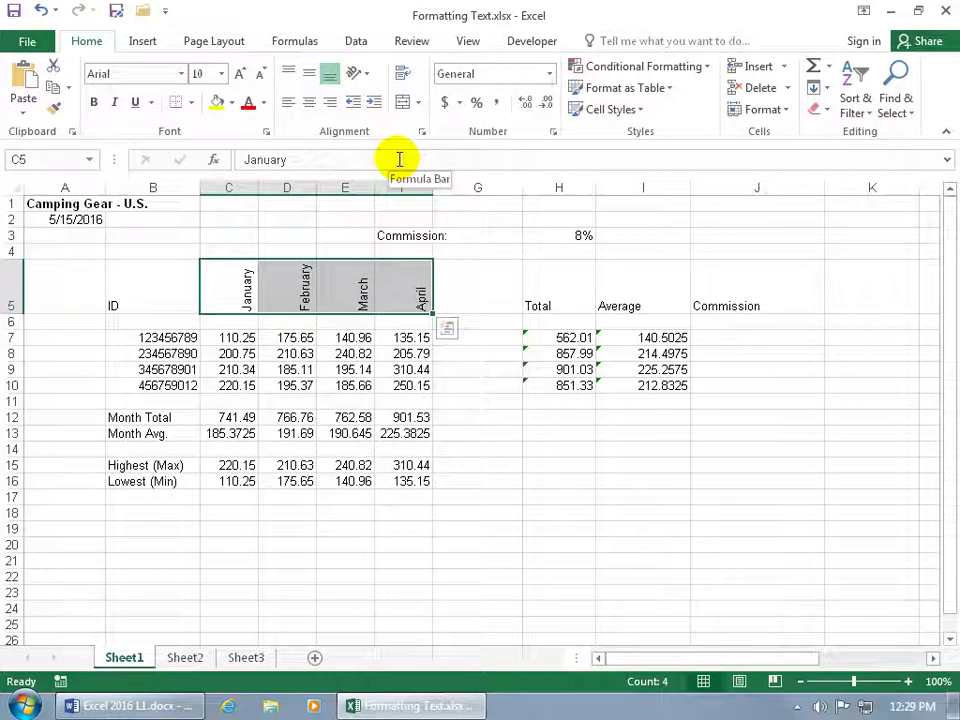
Set the text orientation of the month headings in C5:F5 to 0 degrees in the cell alignment settings.
{"action": "left_click", "coordinate": [354, 73]}
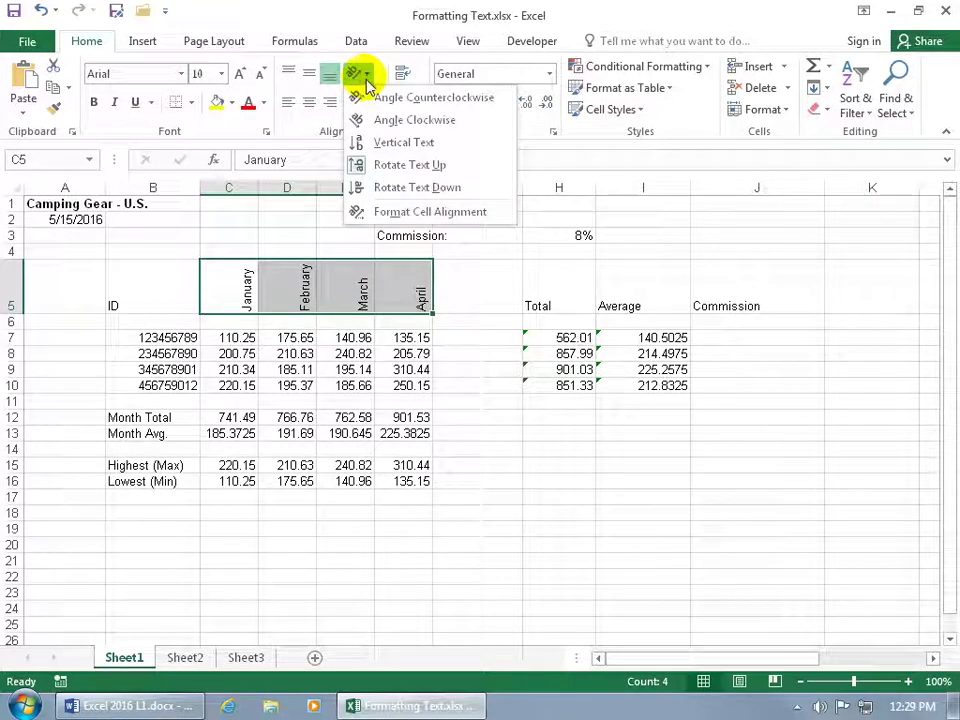
{"action": "left_click", "coordinate": [394, 210]}
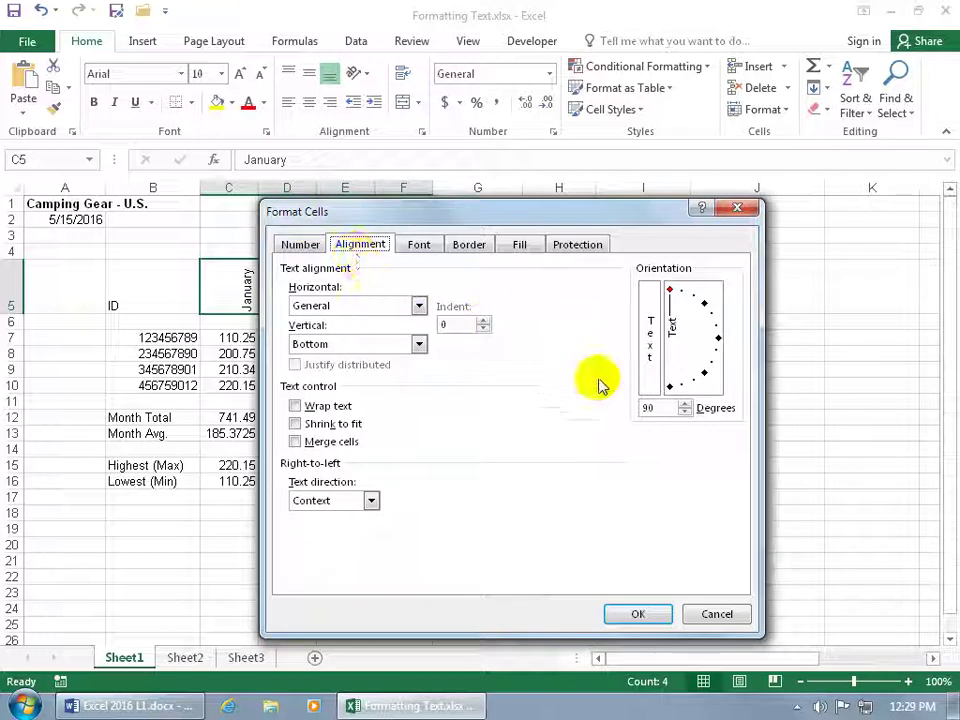
{"action": "left_click", "coordinate": [652, 408]}
{"action": "type", "text": "0"}
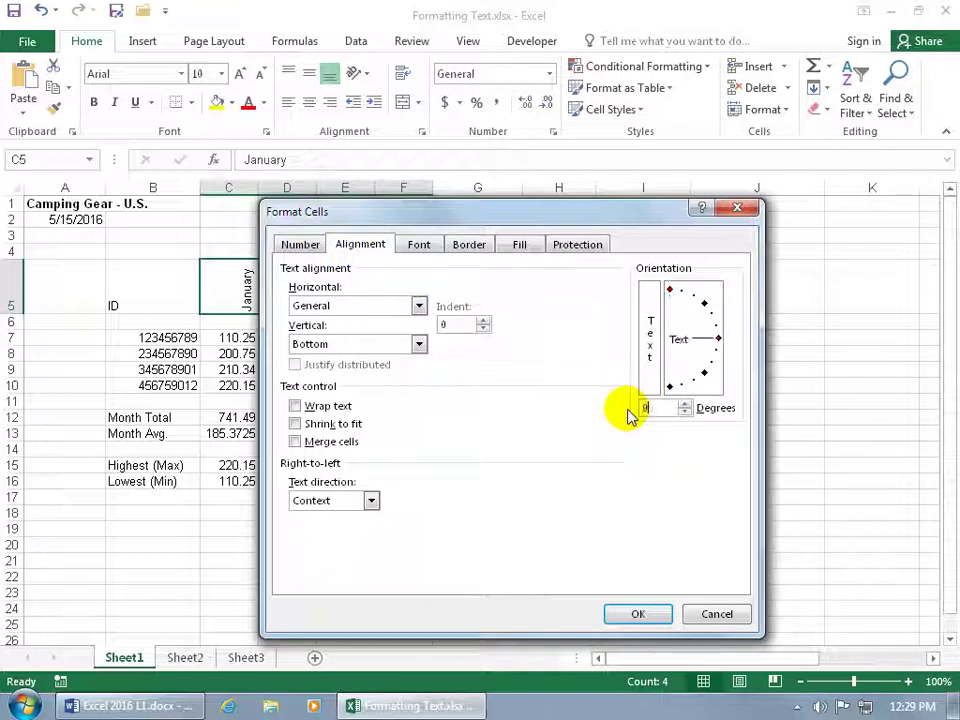
{"action": "key", "text": "Return"}
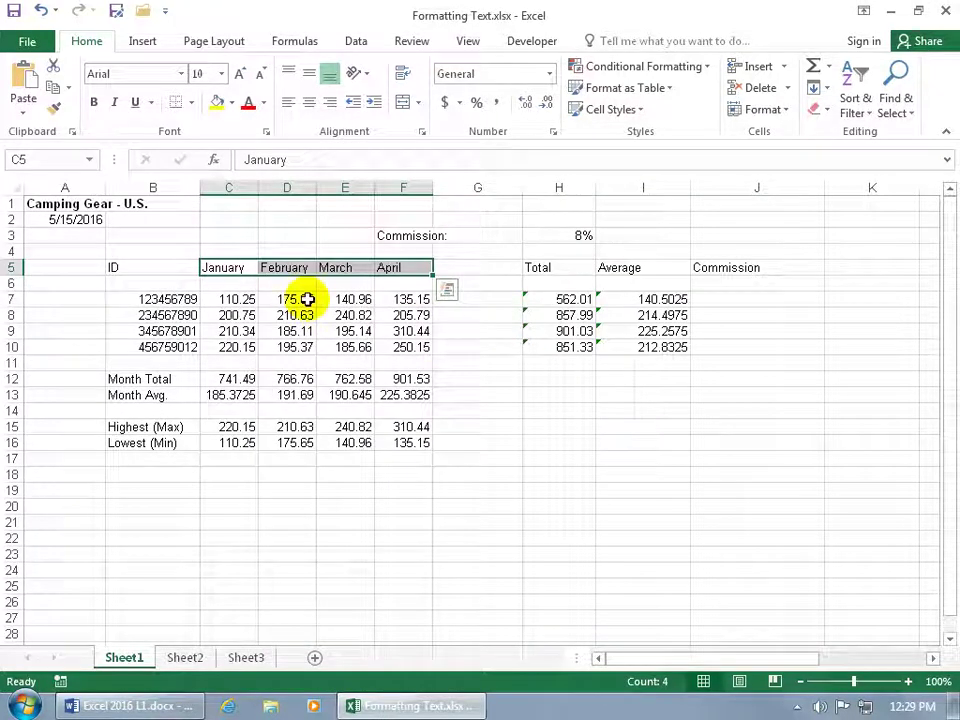